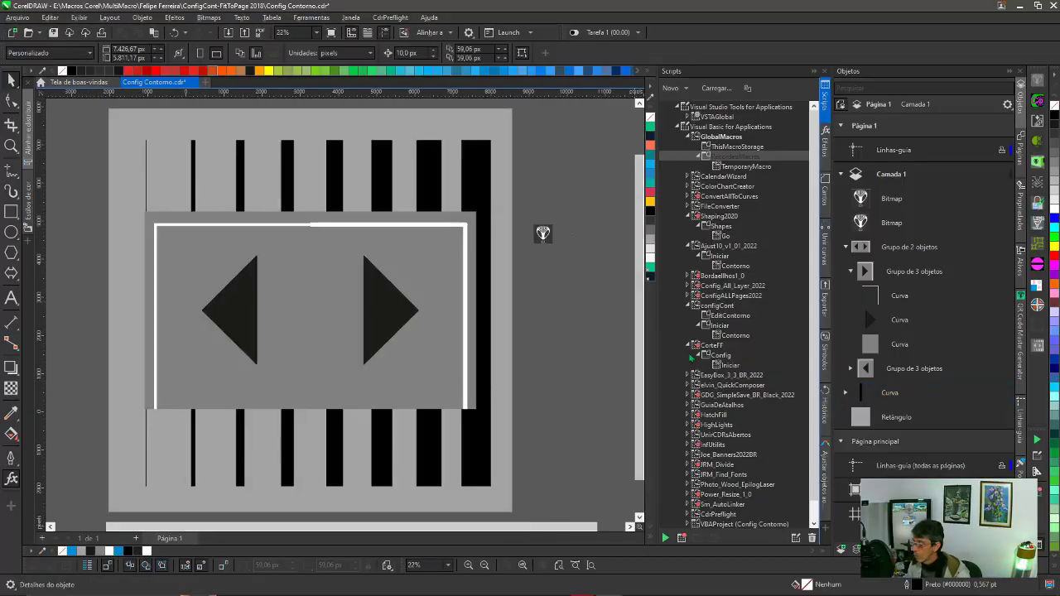
Run Ajust10's Contorno macro on the blue square and move the separated outline curve to the right
left_click(663, 543)
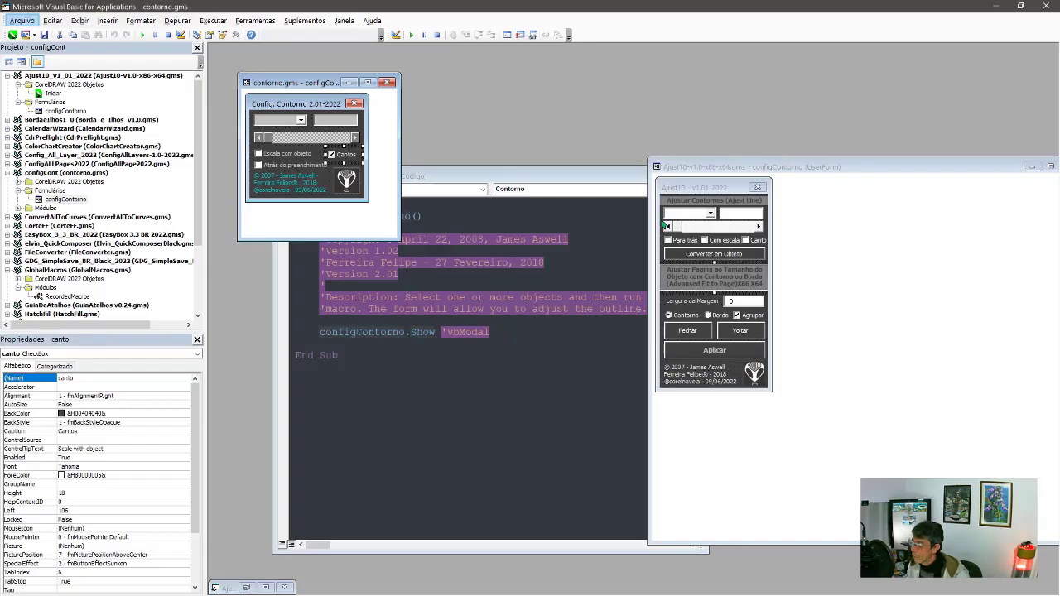
left_click(694, 385)
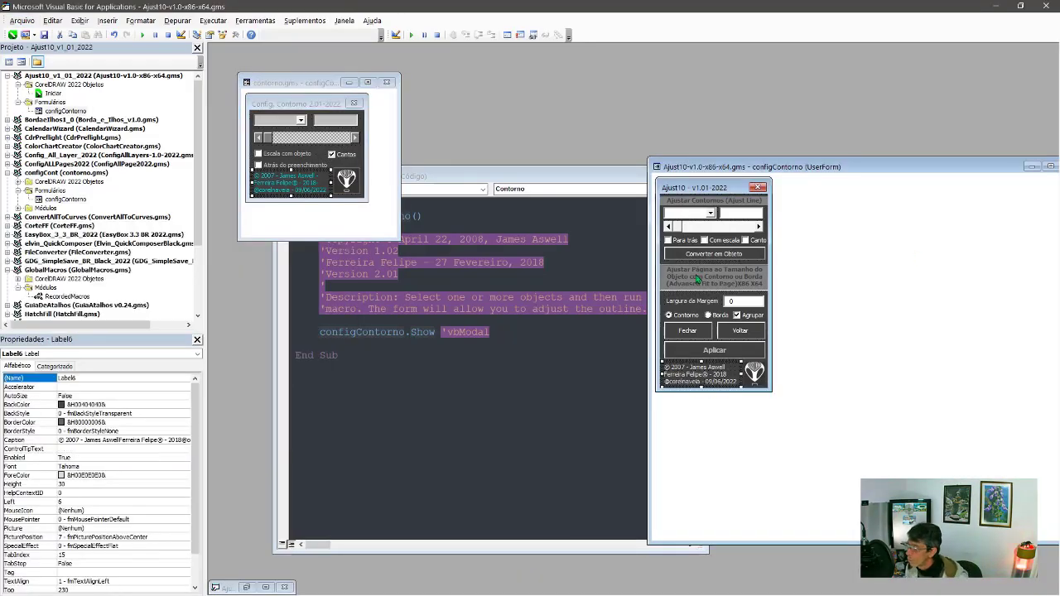
key("alt+F11")
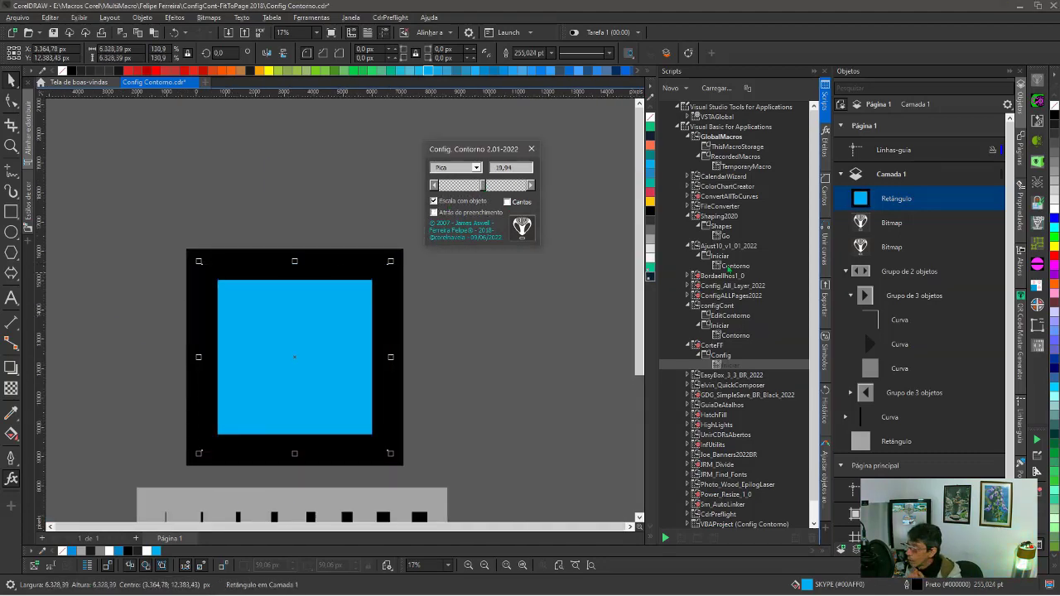
double_click(732, 266)
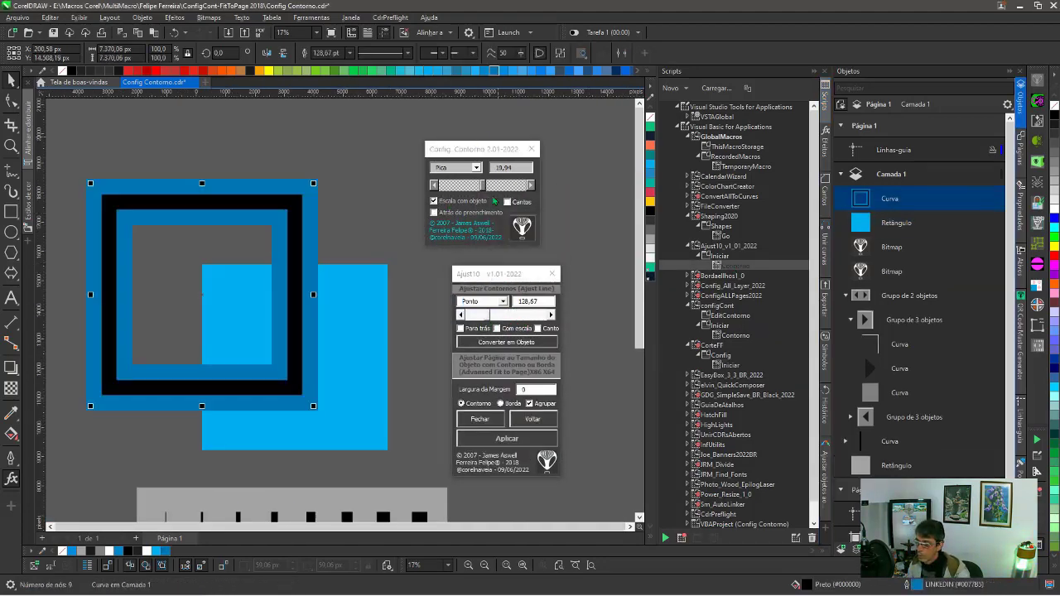
left_click_drag(314, 384, 404, 384)
left_click_drag(470, 153, 603, 377)
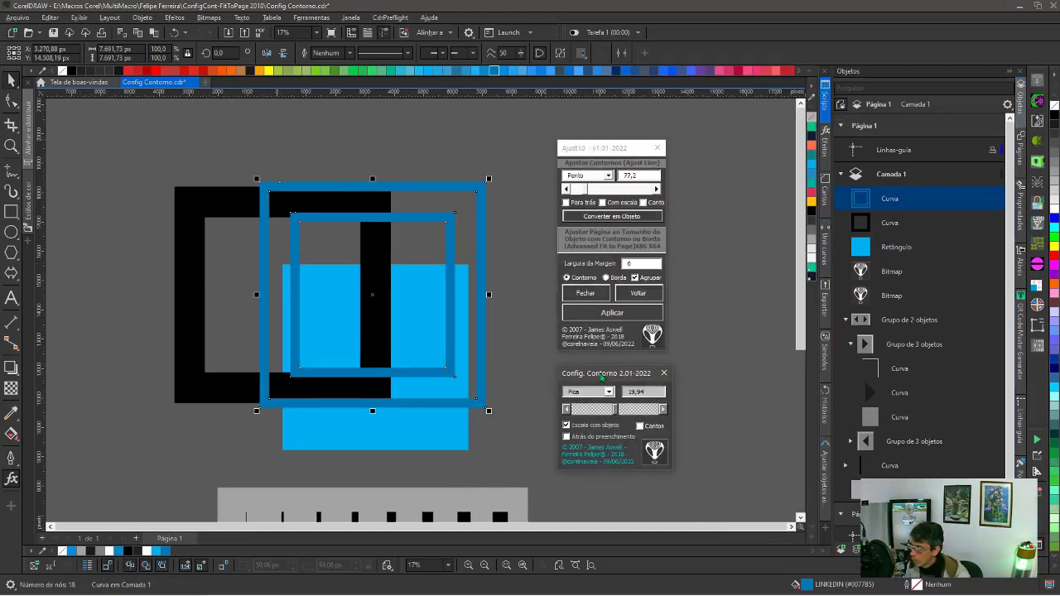
Shrink the Ajust10 UserForm's design frame in VBA and run the form with F5
key("alt+F11")
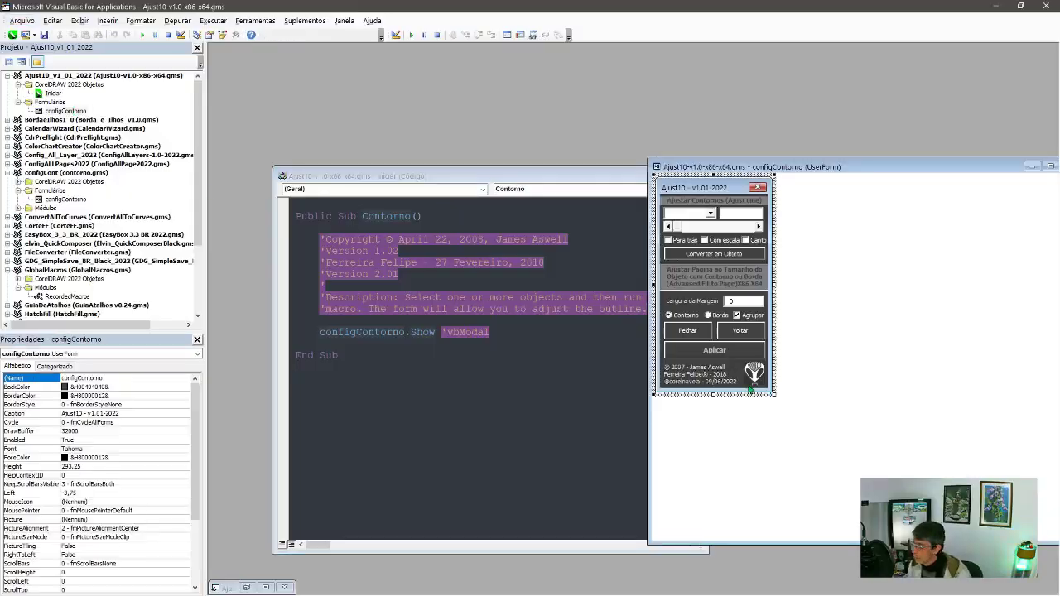
left_click(754, 373)
left_click(118, 502)
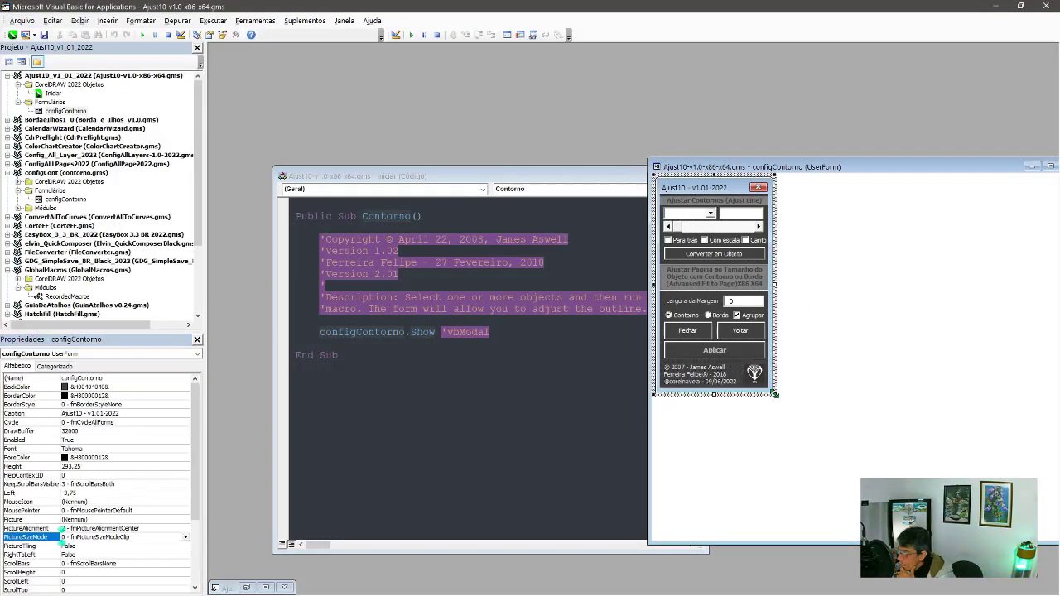
left_click_drag(797, 418, 790, 385)
left_click(711, 202)
left_click(787, 386)
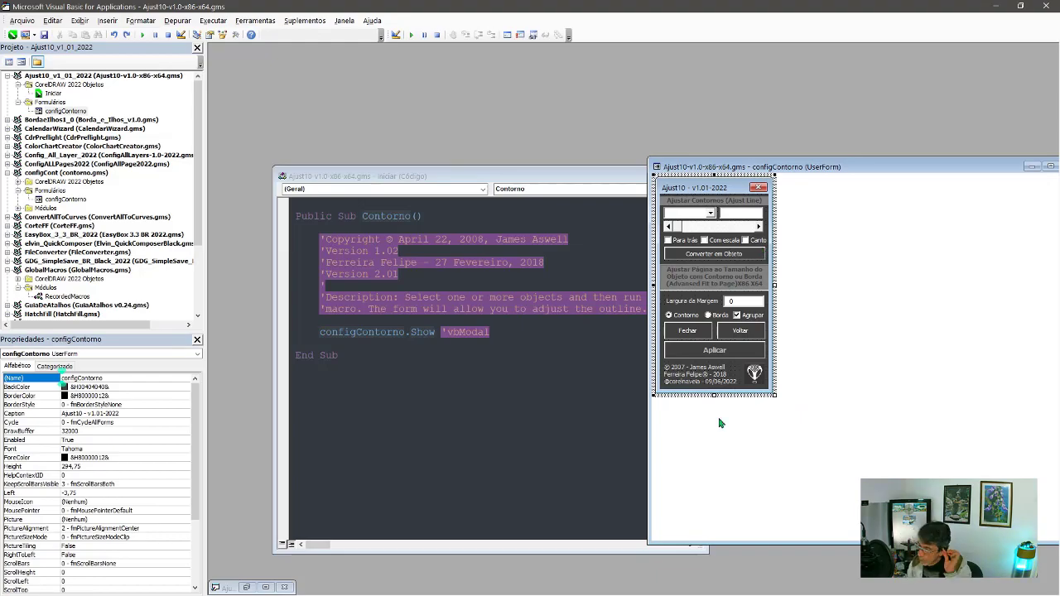
key("F5")
Place the new dark outline behind the rectangle's fill
left_click(570, 210)
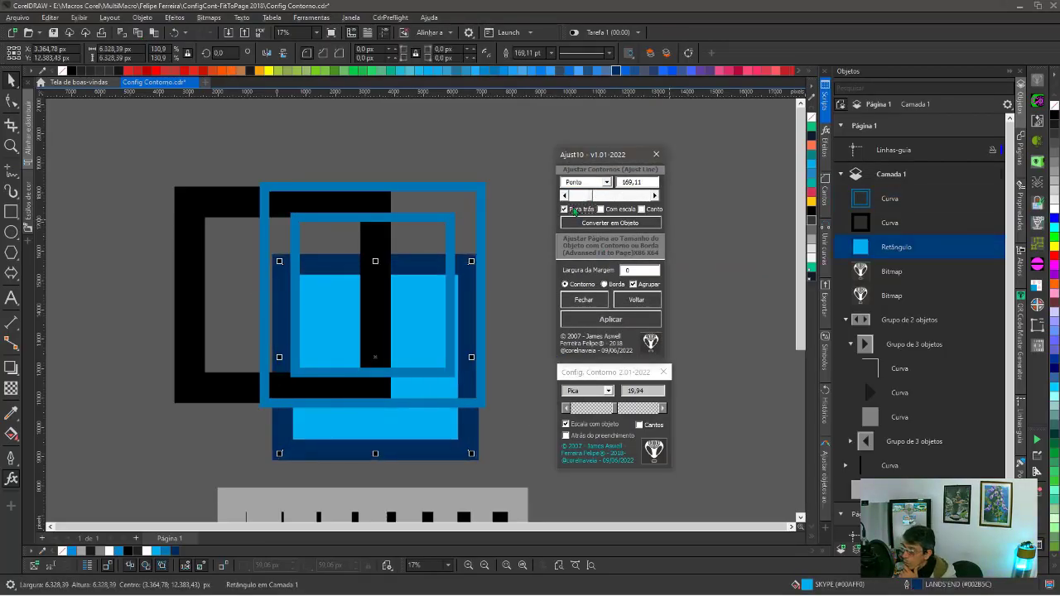
scroll(372, 264, "down", 5)
scroll(372, 264, "down", 5)
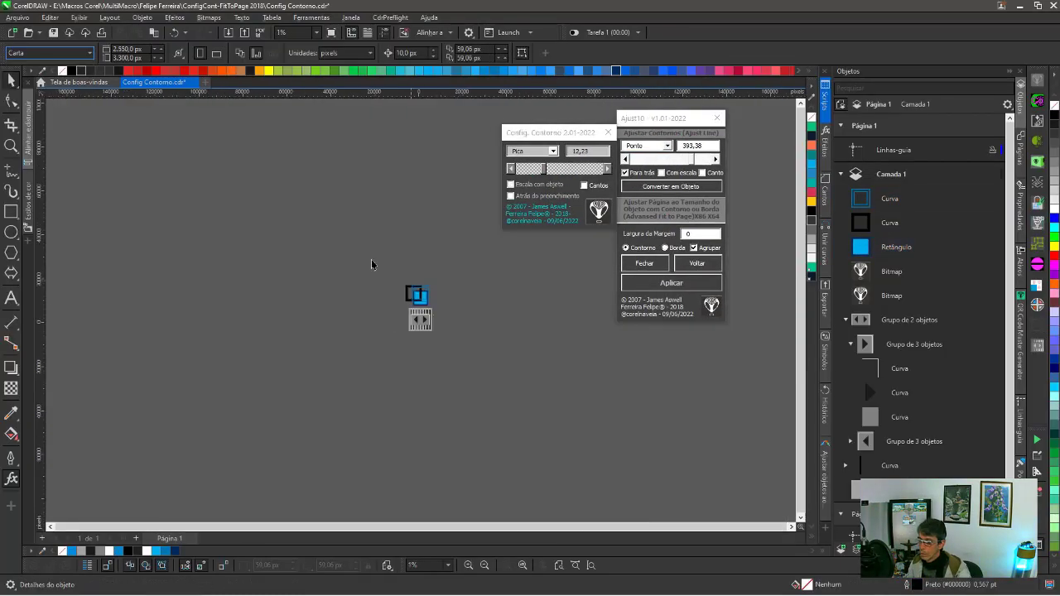
Set the page size to A4 and reduce the outline width to 0,26
left_click(90, 52)
left_click(34, 78)
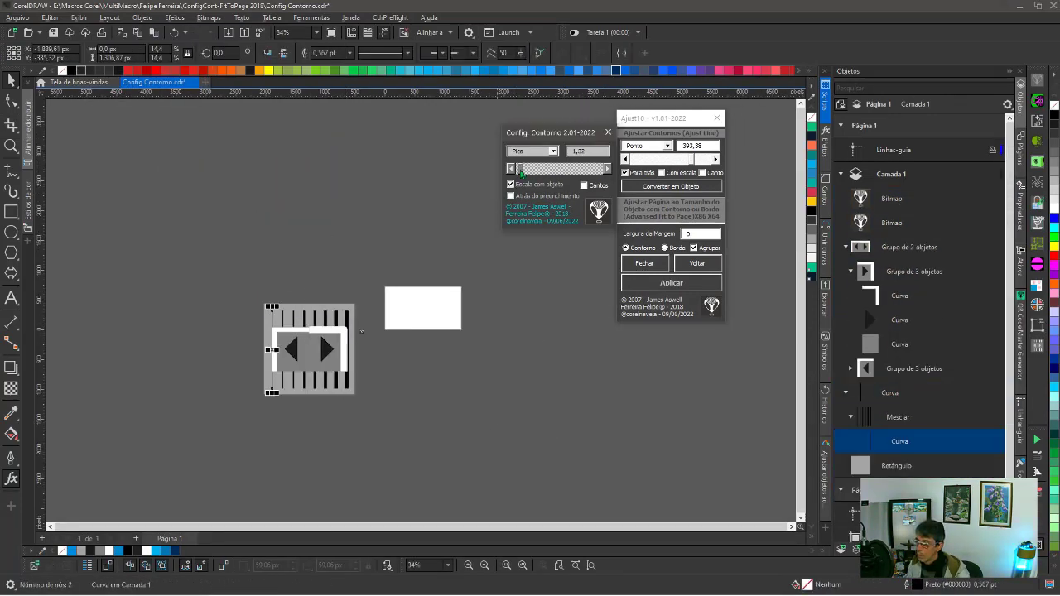
left_click_drag(520, 171, 519, 170)
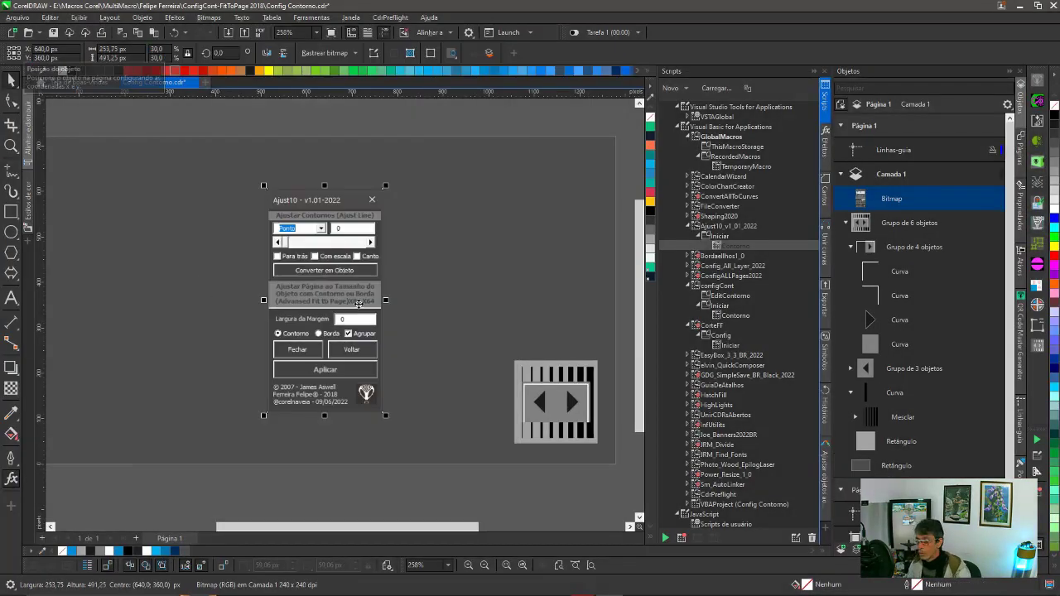
Run the Config Contorno macro and scroll down the drawing page
double_click(735, 315)
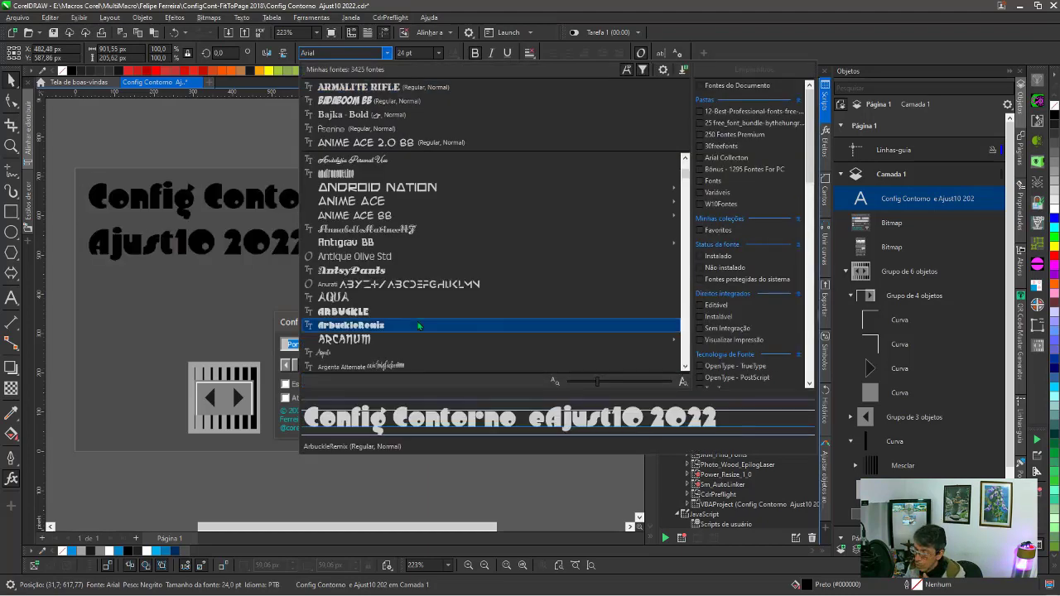
scroll(419, 326, "down", 3)
scroll(419, 326, "down", 3)
scroll(421, 323, "down", 3)
scroll(422, 320, "down", 3)
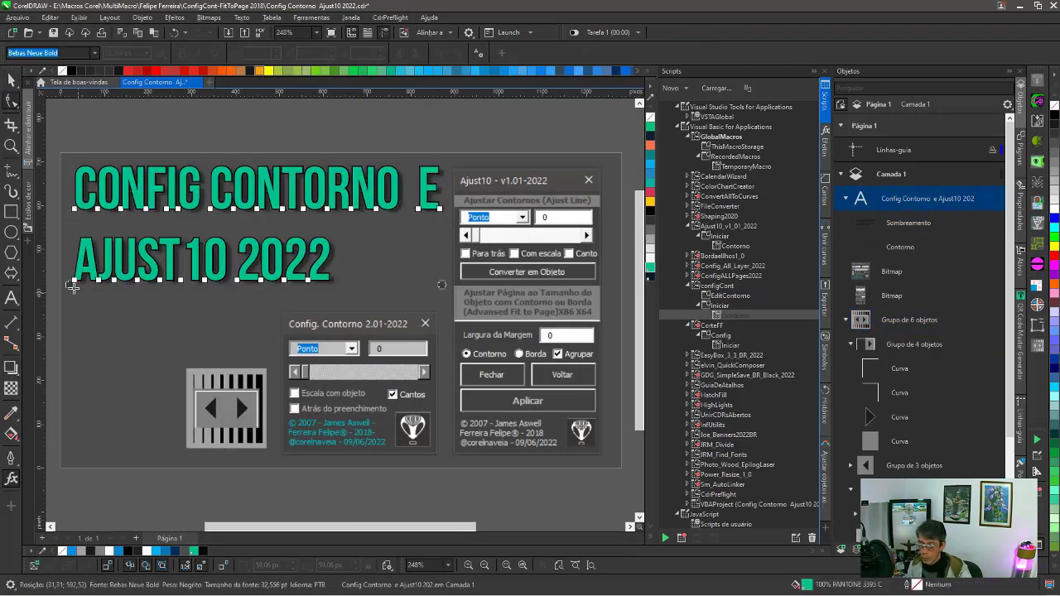
Move the arrow icon beside the title and type 'VOCÊ DECIDE!' in the Bronco font
left_click_drag(254, 406, 419, 263)
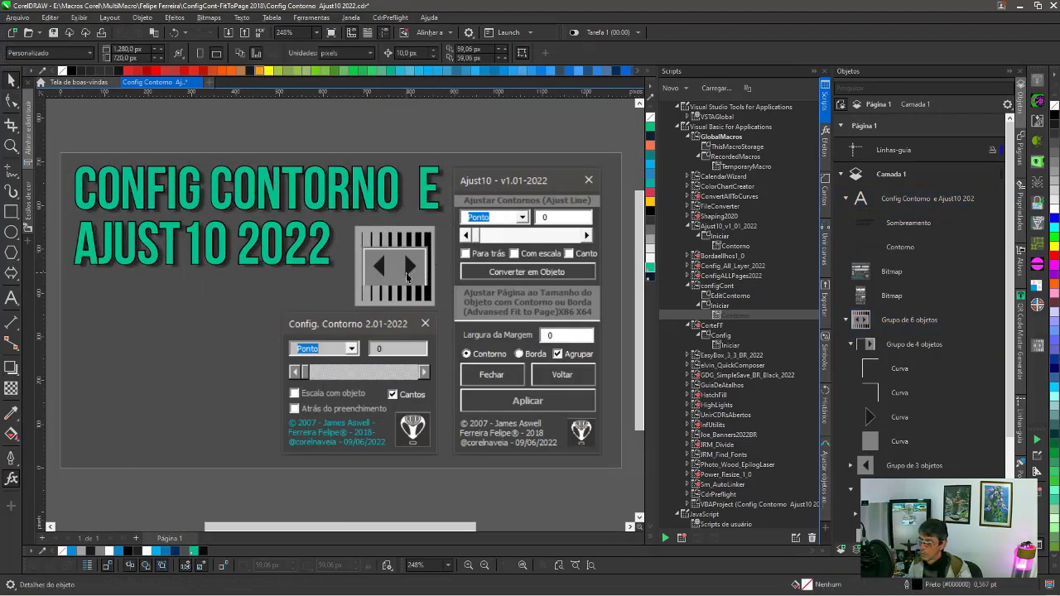
key("F8")
left_click(104, 353)
type("Voc")
type("!")
left_click(386, 52)
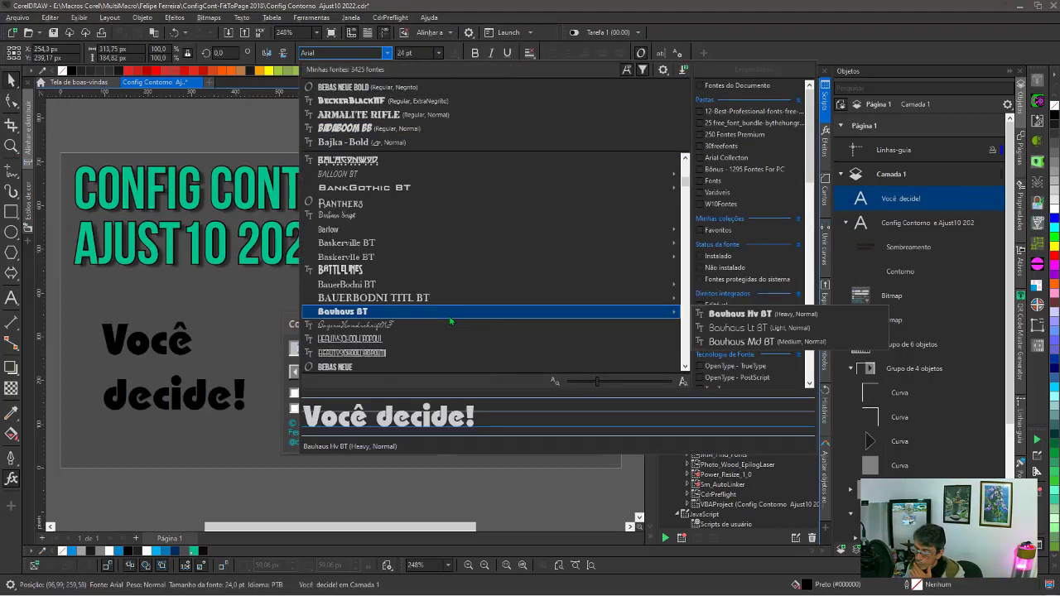
scroll(471, 308, "down", 2)
scroll(472, 309, "down", 2)
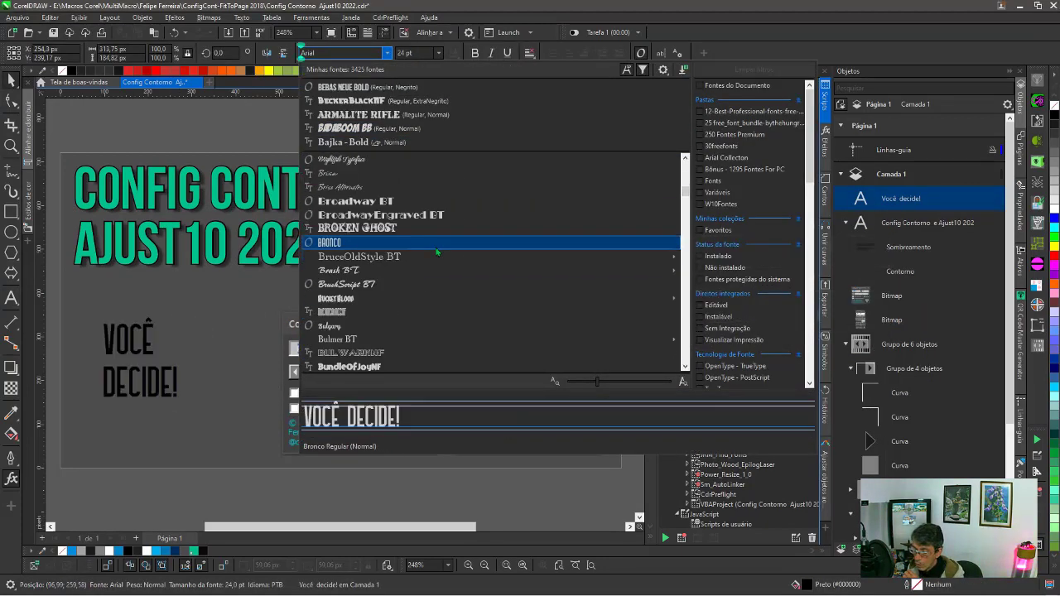
left_click(372, 240)
Colour the caption yellow, adjust its spacing, and place the Corel na Veia logo symbol
left_click(651, 201)
left_click(11, 99)
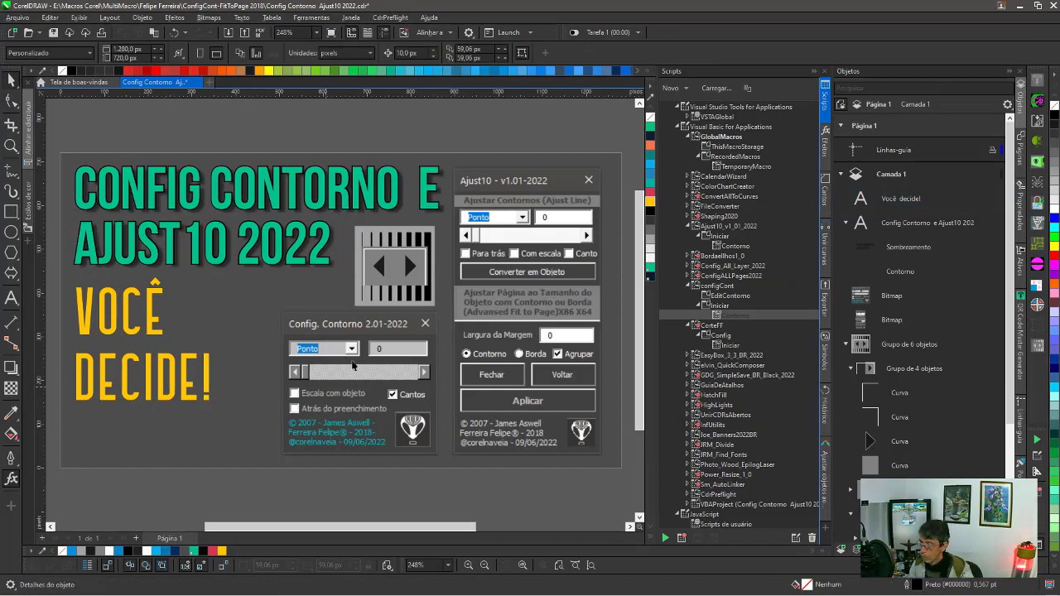
left_click(825, 352)
left_click_drag(729, 283, 238, 356)
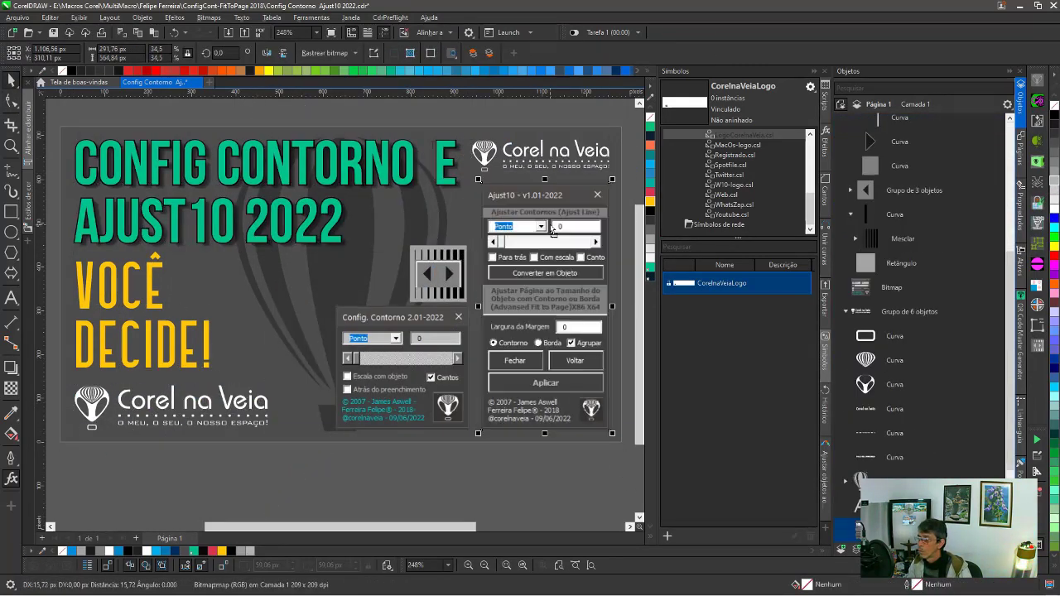
Group all the cover's objects and export the cover as a PNG image
key("alt+Tab")
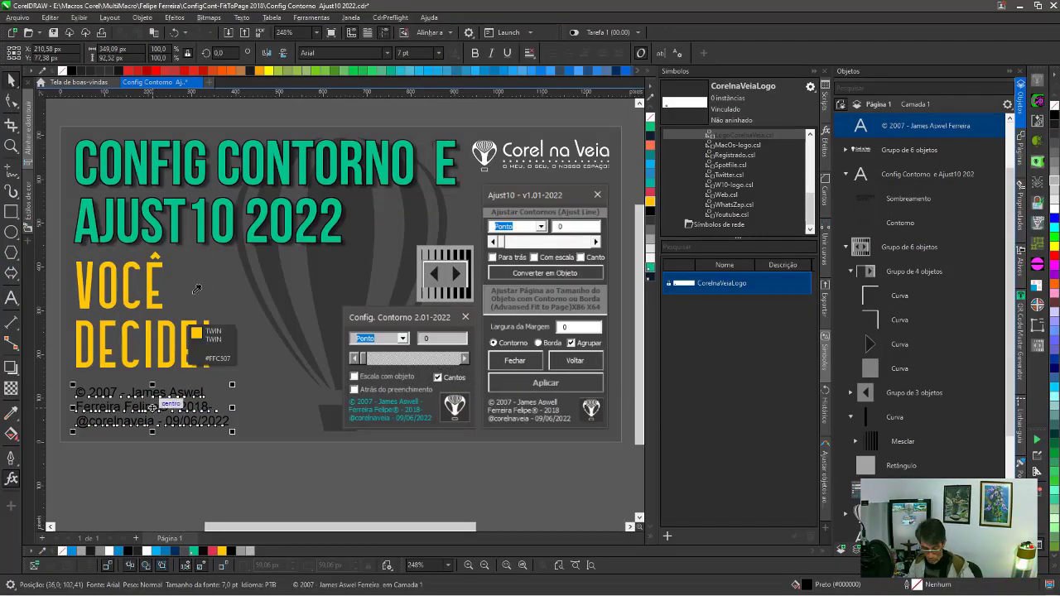
key("ctrl+a")
key("ctrl+g")
key("ctrl+e")
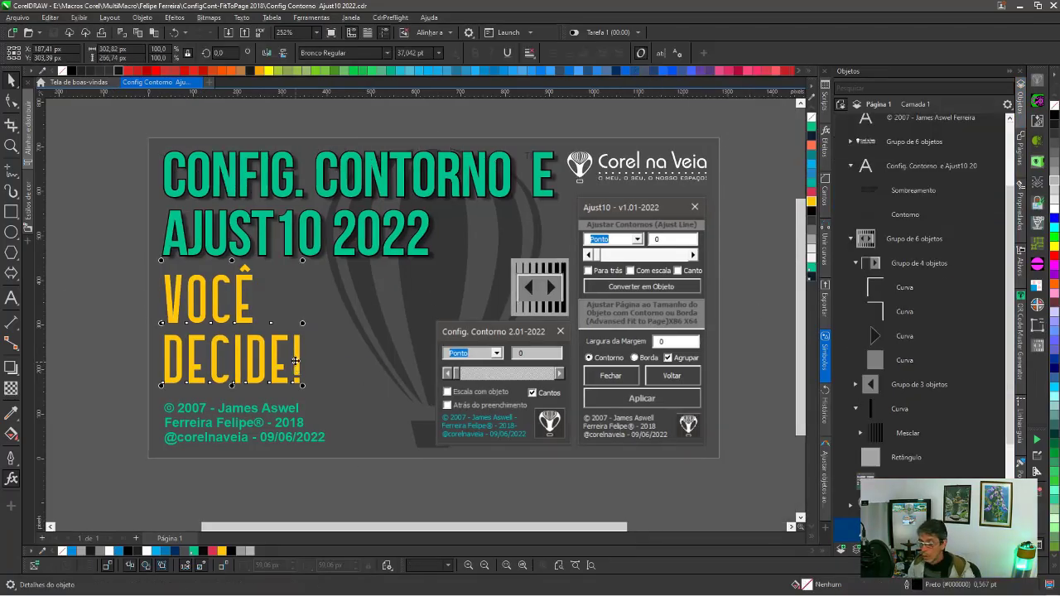
Select the two dialog screenshots, clear the selection, and fit the cover page in view
left_click(522, 376)
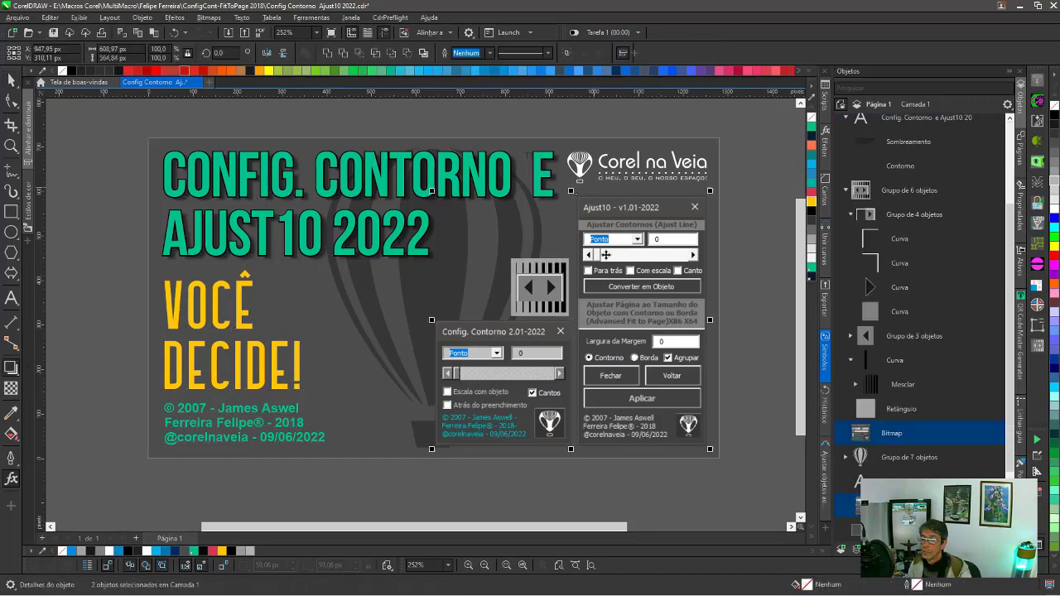
scroll(625, 396, "down", 2)
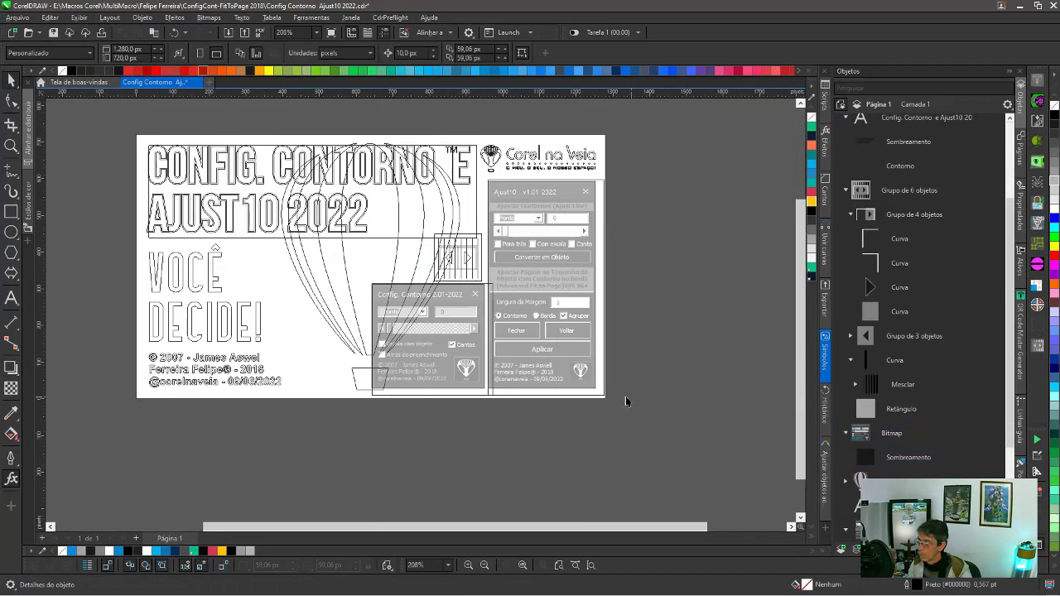
left_click(421, 152)
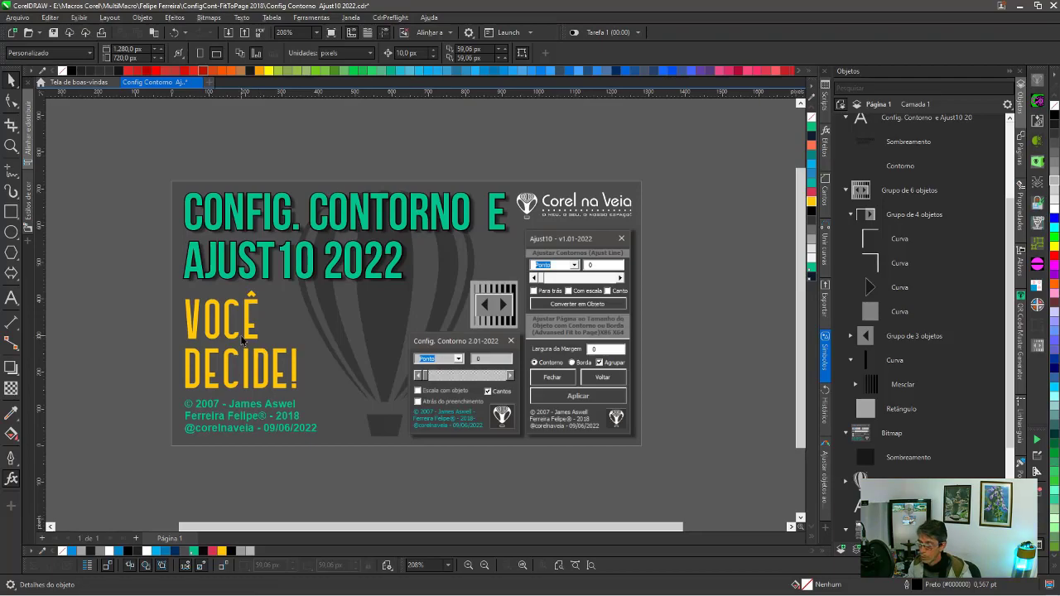
key("shift+F4")
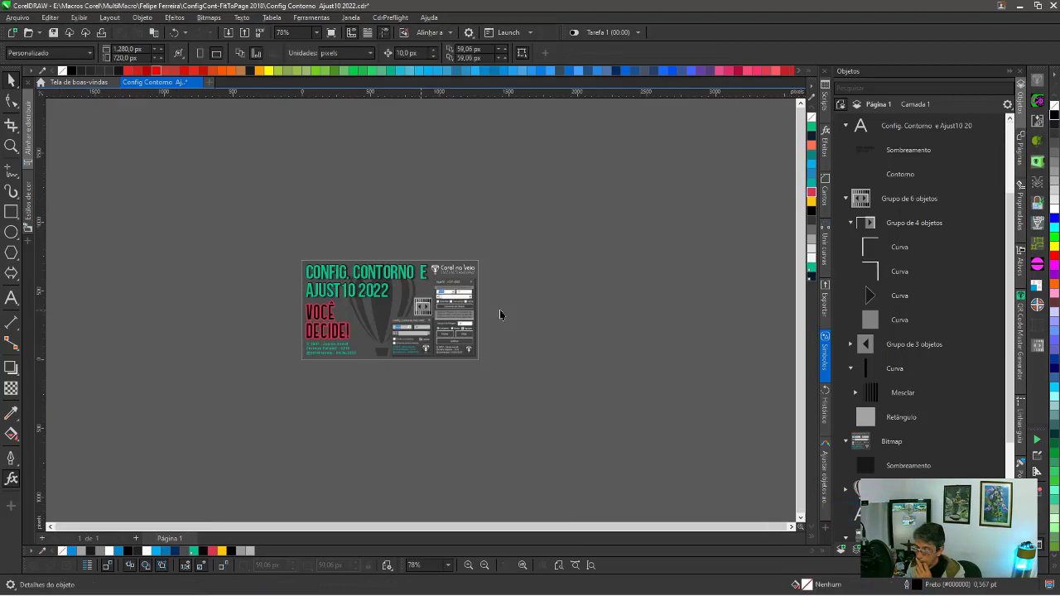
Give the VOCÊ DECIDE text a red contour and switch to the backup Config Contorno document
left_click(560, 304)
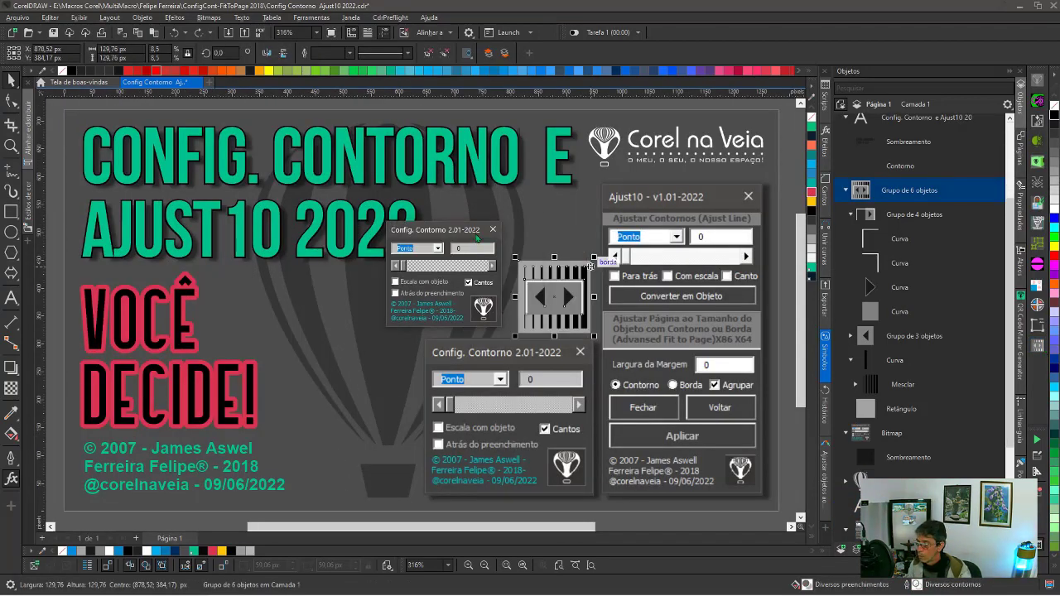
key("Escape")
key("alt+Tab")
key("alt+Tab")
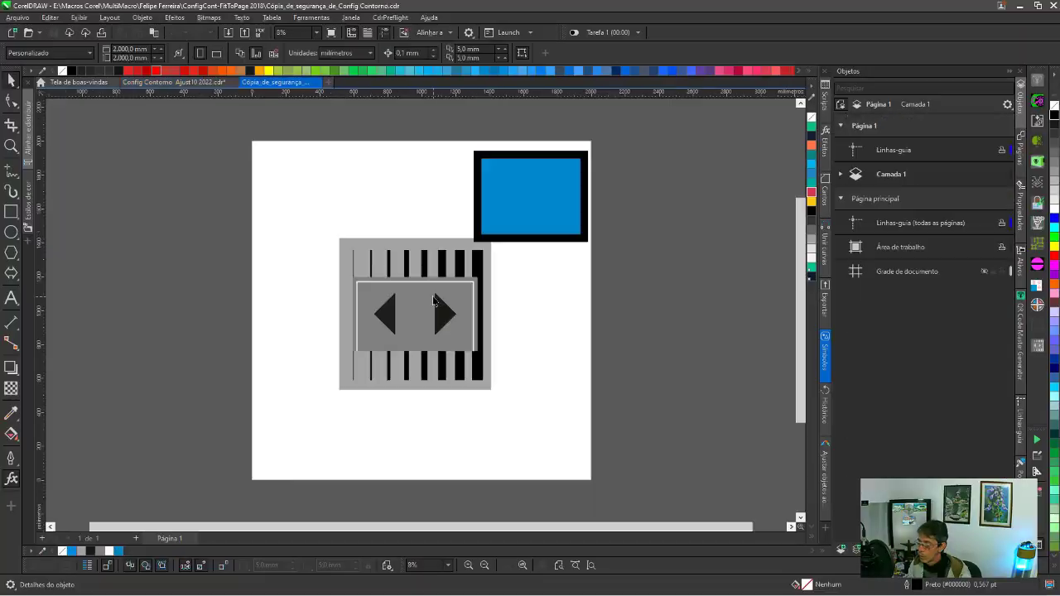
Draw a square below the arrow icon, divide it into four cells, and make its outlines light grey
left_click_drag(269, 310, 420, 469)
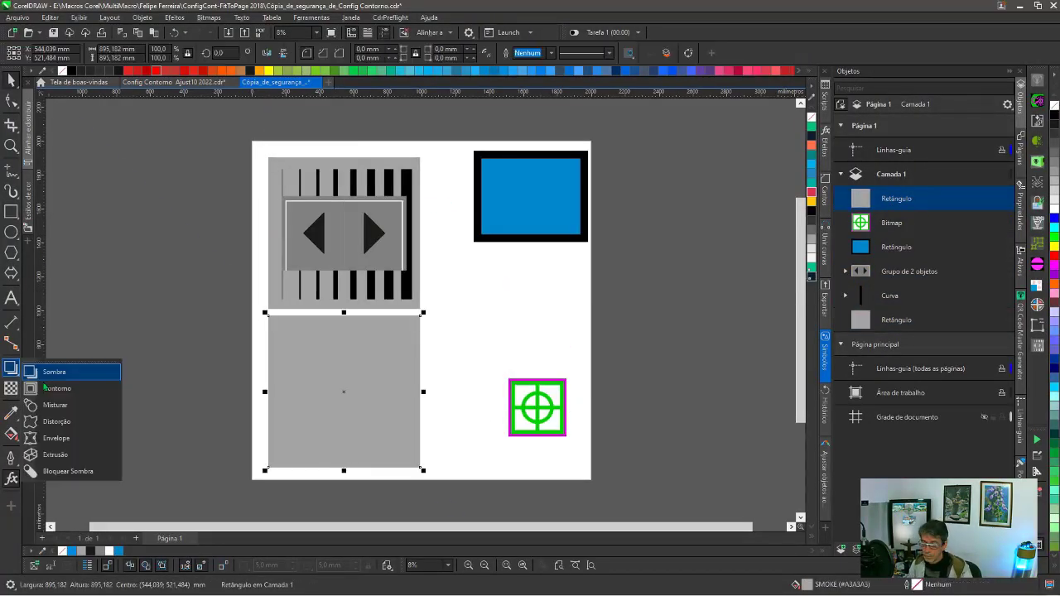
left_click(1055, 139)
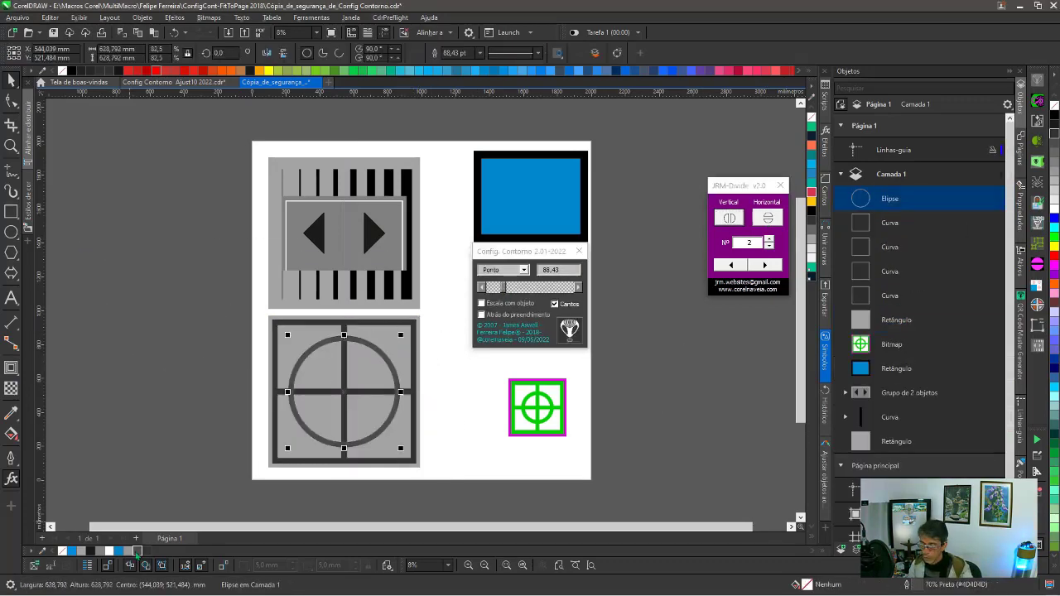
right_click(1054, 199)
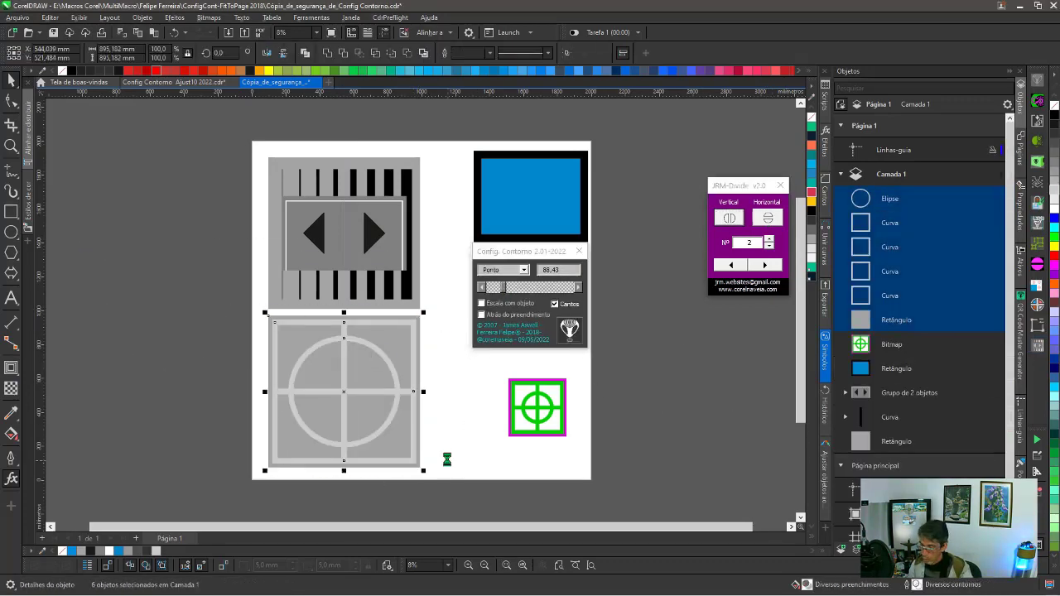
Convert the crosshair icon to a bitmap and bring up the macro command settings
key("Return")
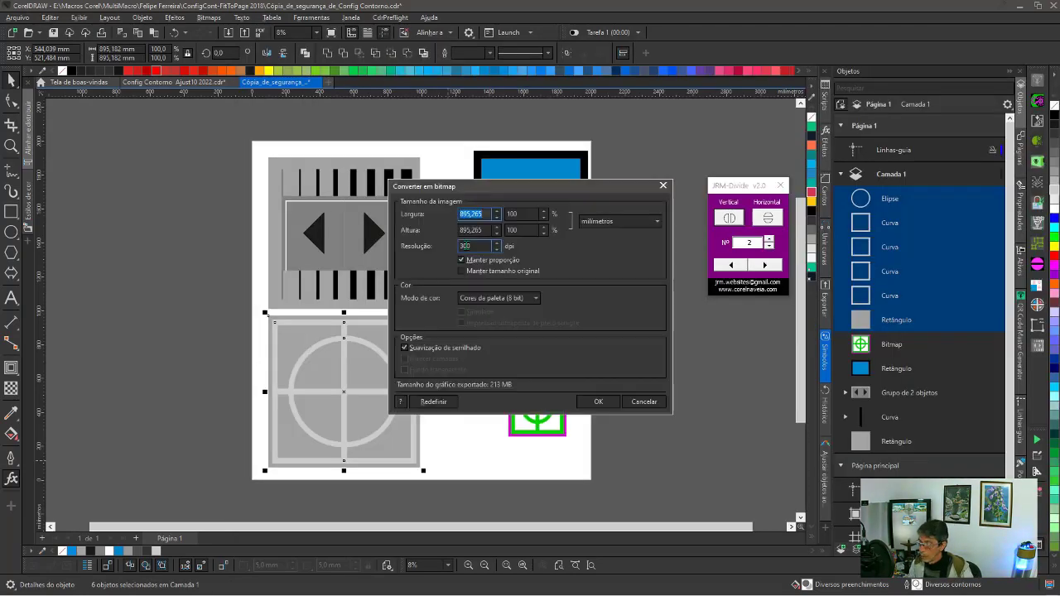
key("Return")
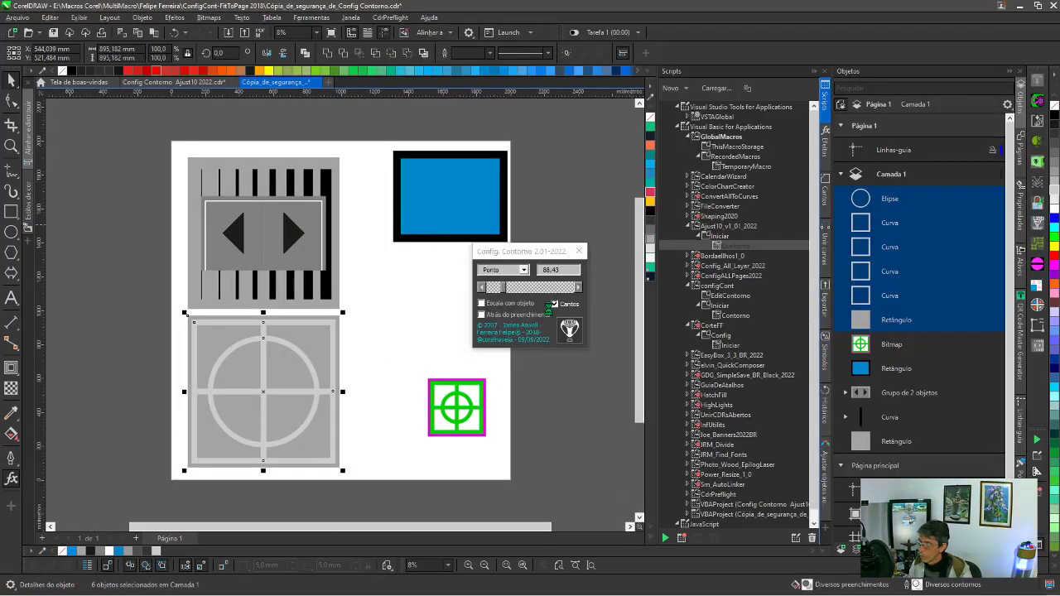
left_click(548, 308)
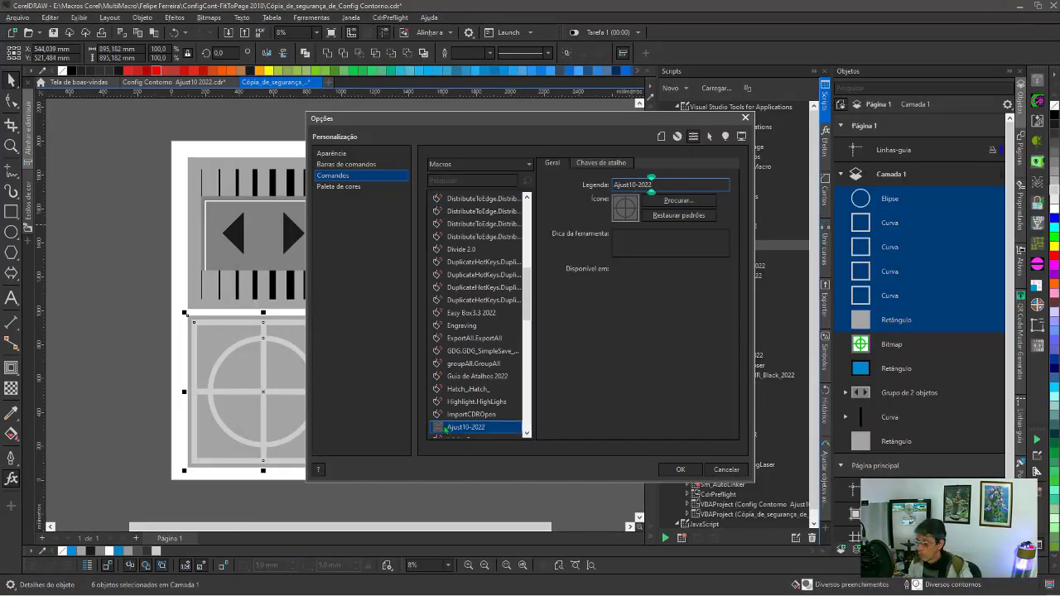
Convert the dark-outlined crosshair icon to a bitmap and close the macro windows
key("Return")
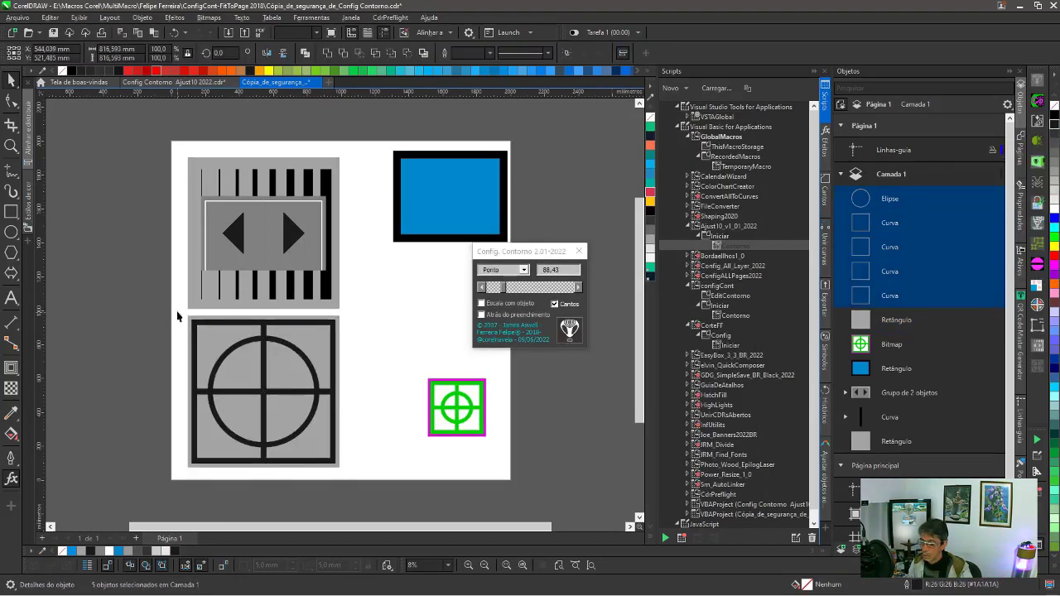
left_click(569, 329)
left_click(600, 402)
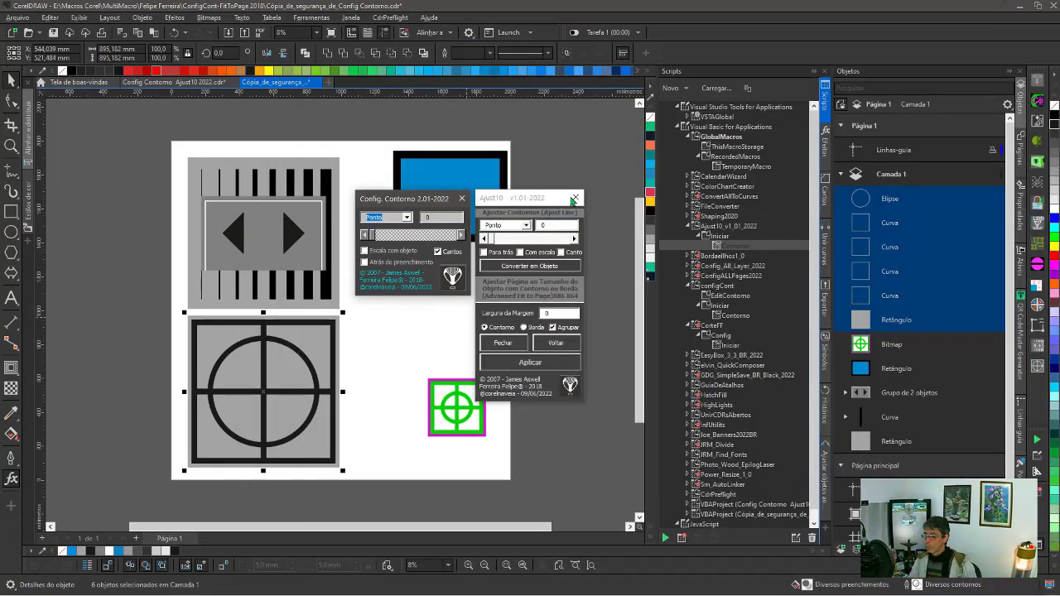
left_click(573, 199)
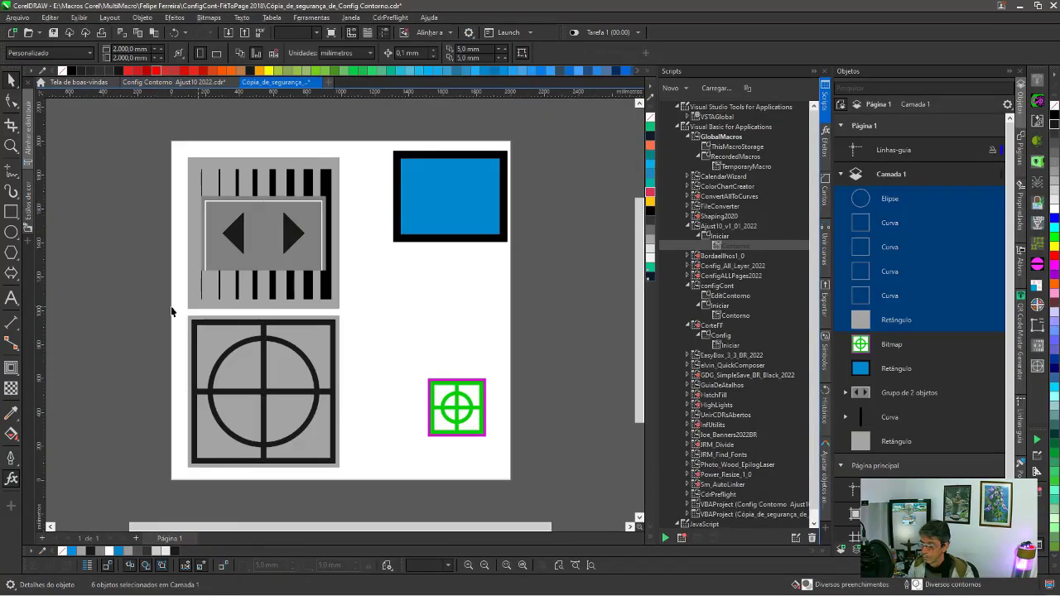
Reopen the Ajust10 macro window, ungroup the 11-object cover group, and select an icon bitmap
left_click(255, 464)
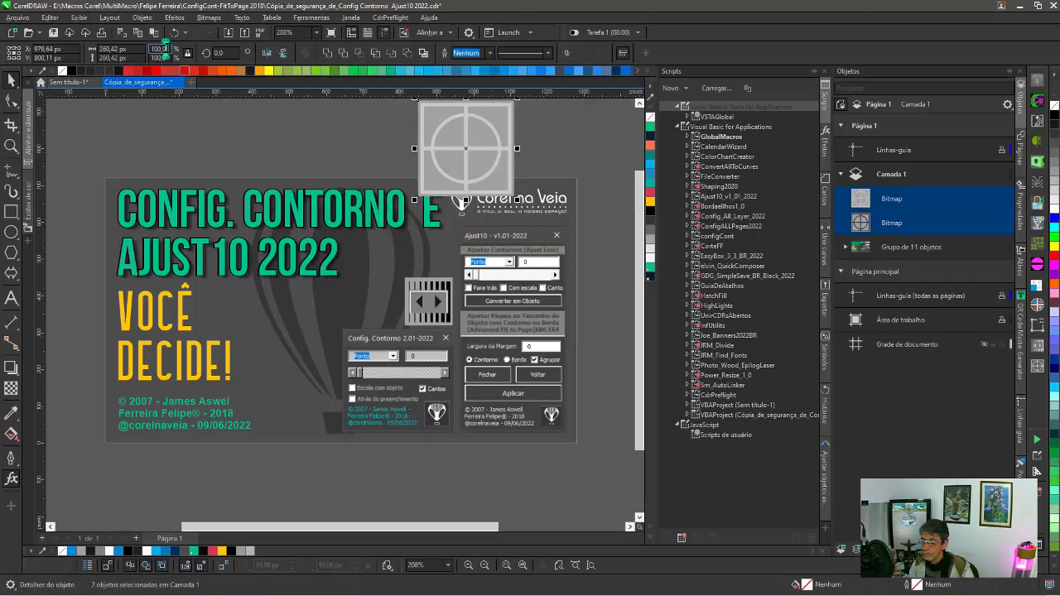
key("ctrl+u")
left_click(404, 168)
scroll(404, 168, "up", 5)
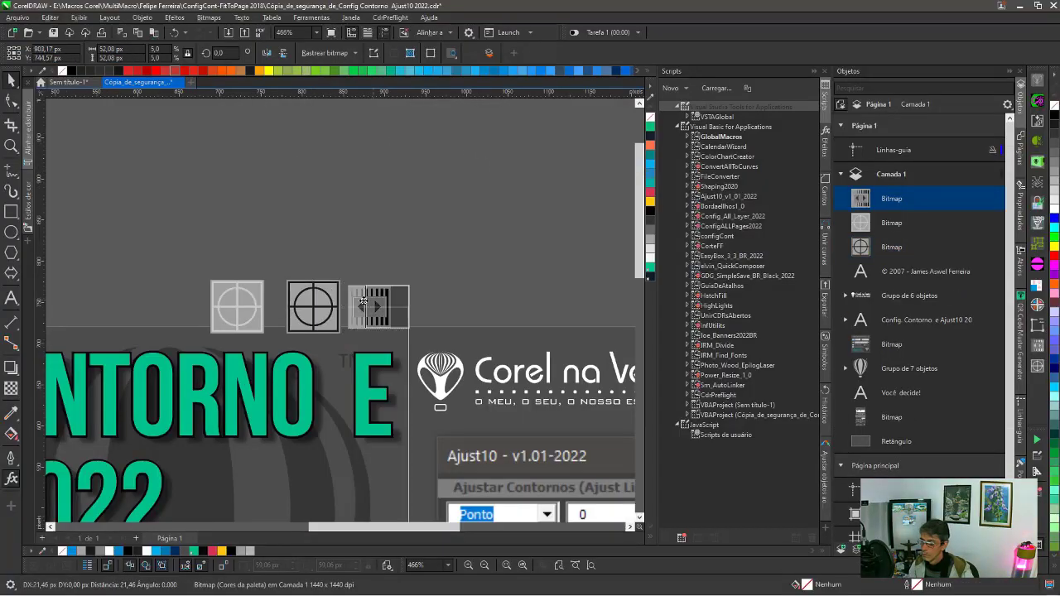
scroll(340, 315, "down", 4)
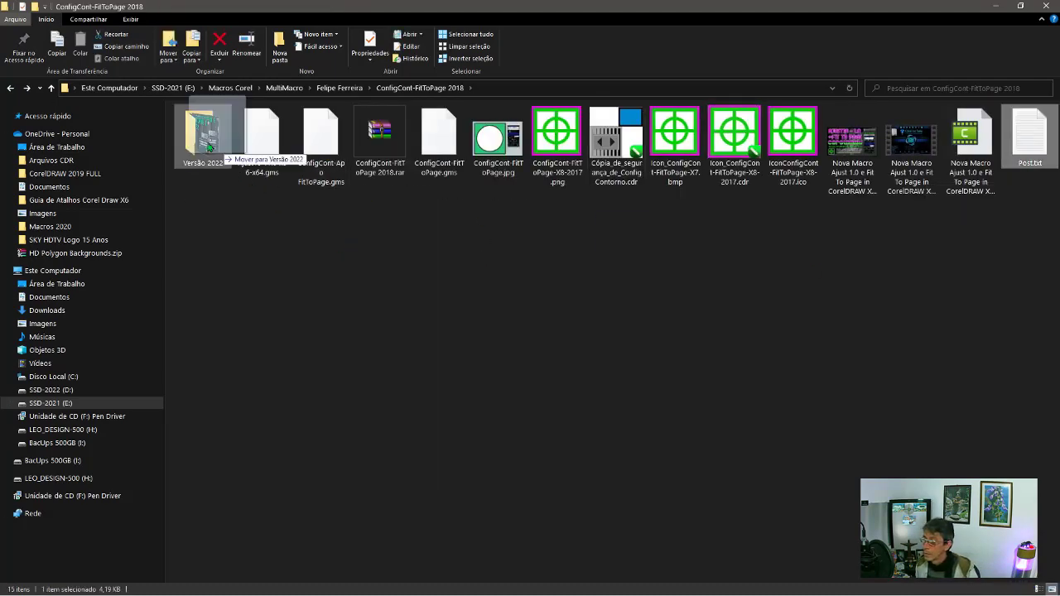
Save the macro as ConfigContorn2022.gms in Versão 2022 and archive the files as Ajust e Config Contorn 2022.rar
double_click(206, 137)
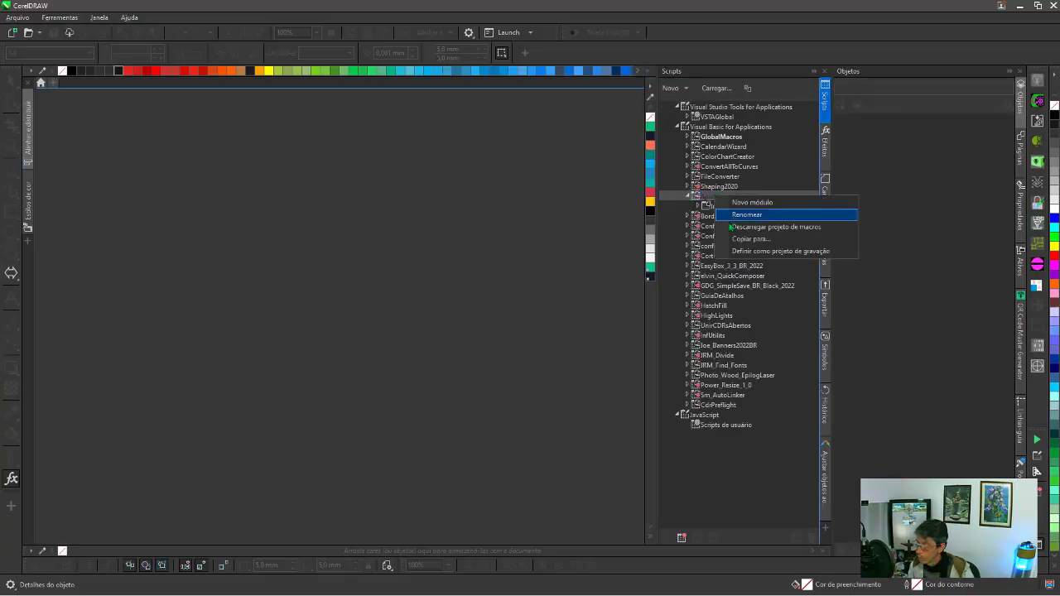
left_click(750, 239)
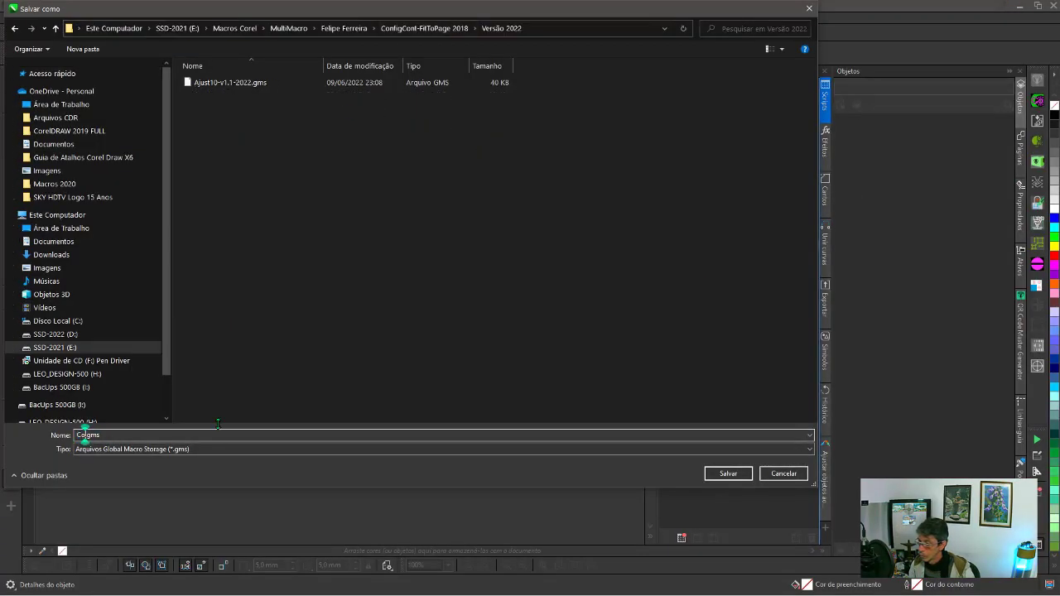
key("Return")
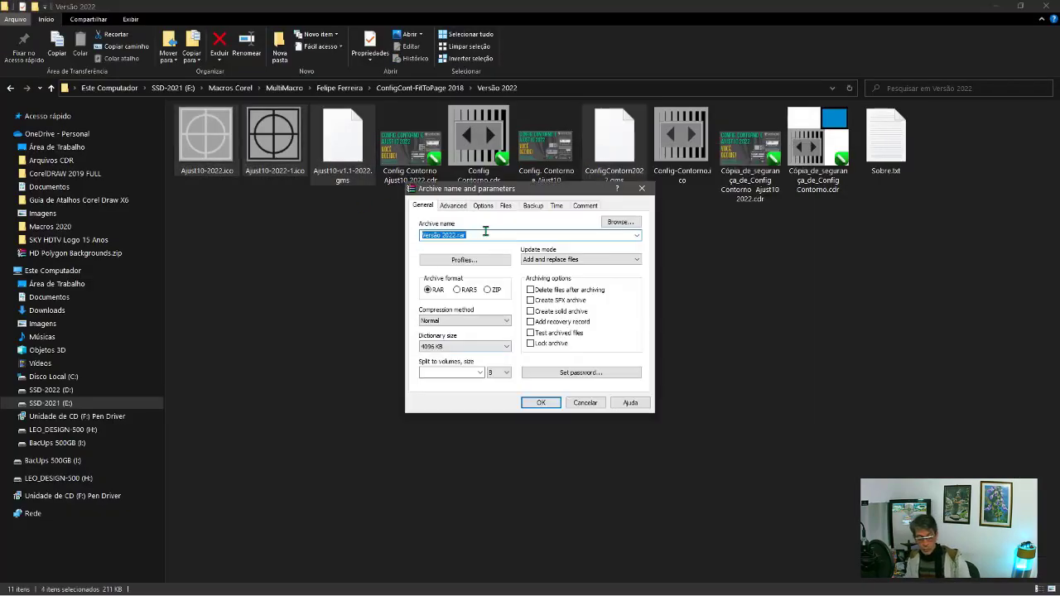
left_click(540, 403)
key("alt+Tab")
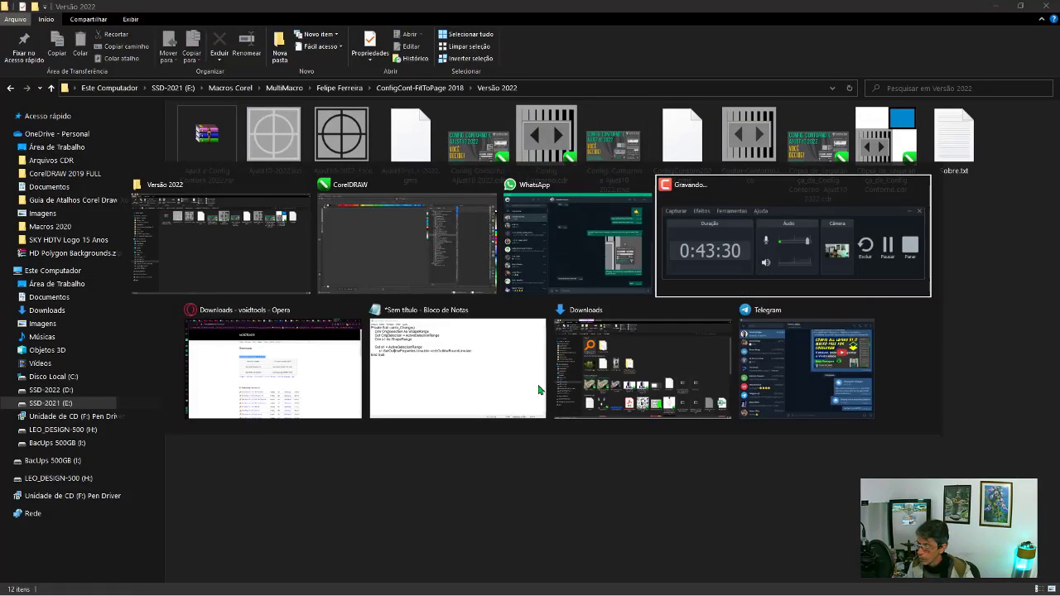